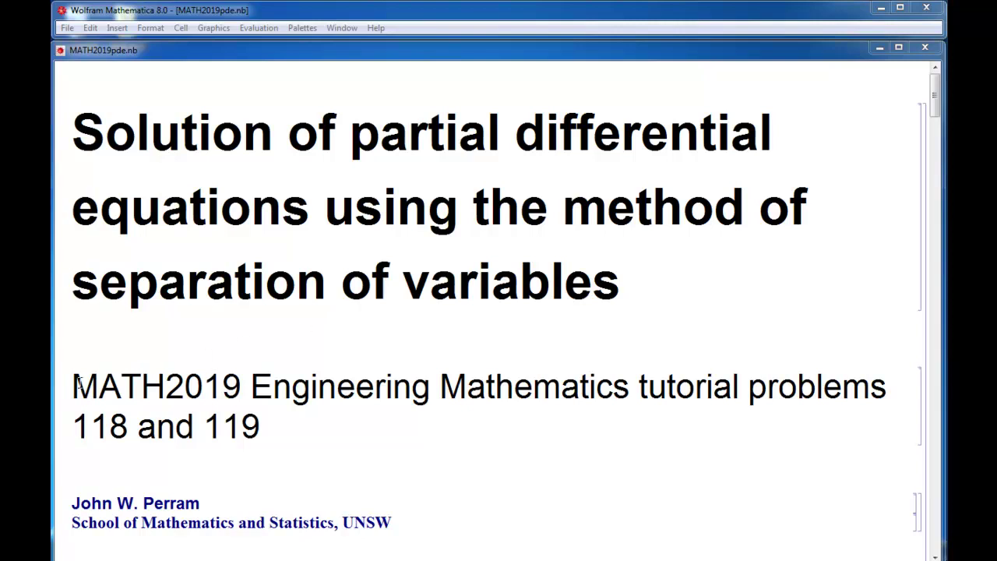
Highlight the MATH2019 course code, author line and school/university line on the title page.
{"action": "left_click_drag", "start_coordinate": [78, 379], "coordinate": [222, 379]}
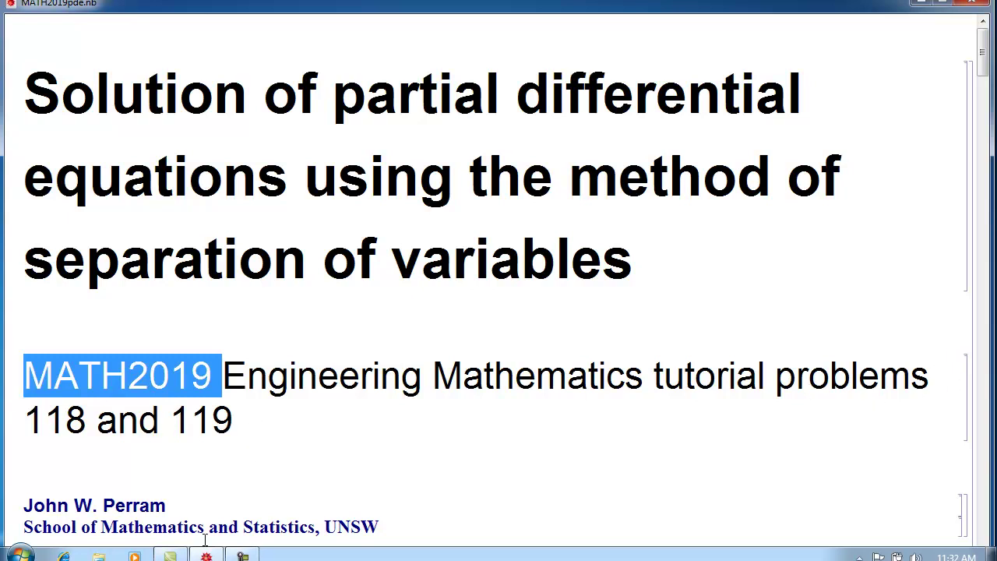
{"action": "left_click_drag", "start_coordinate": [24, 505], "coordinate": [188, 508]}
{"action": "left_click_drag", "start_coordinate": [24, 526], "coordinate": [393, 526]}
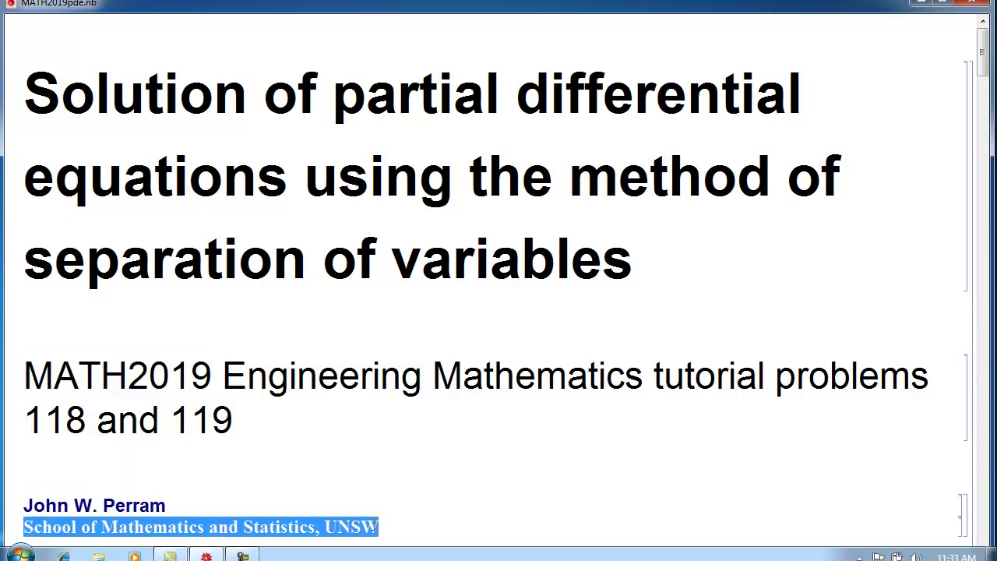
Bring Problem 118 into view and highlight the heat equation and its v[x, t] term.
{"action": "left_click", "coordinate": [986, 226]}
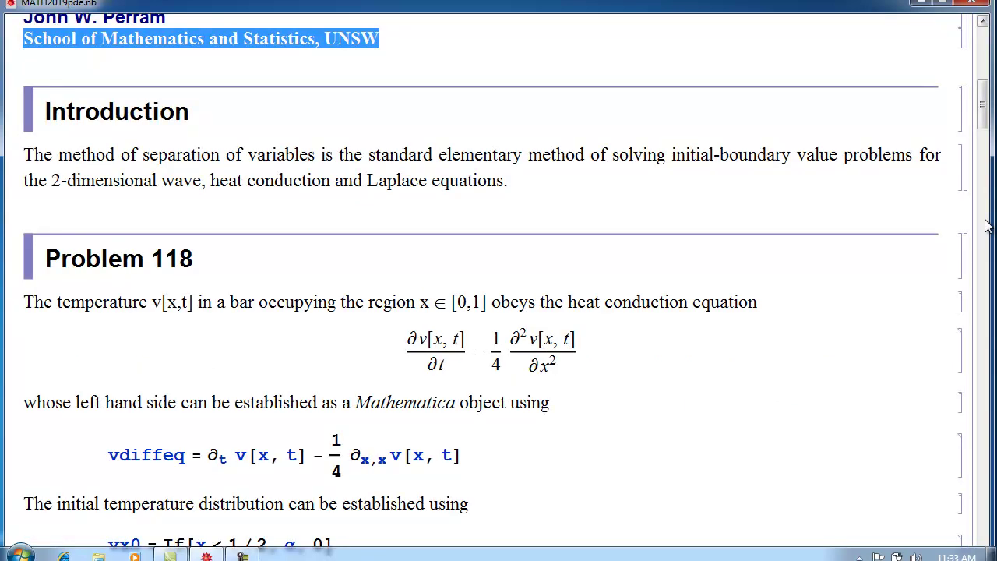
{"action": "left_click_drag", "start_coordinate": [984, 109], "coordinate": [984, 144]}
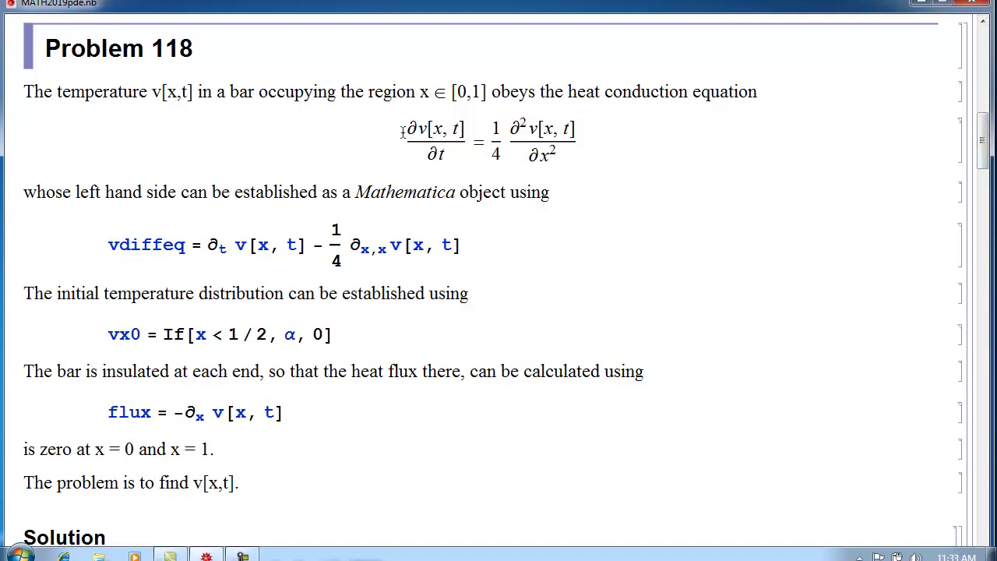
{"action": "left_click_drag", "start_coordinate": [399, 136], "coordinate": [564, 139]}
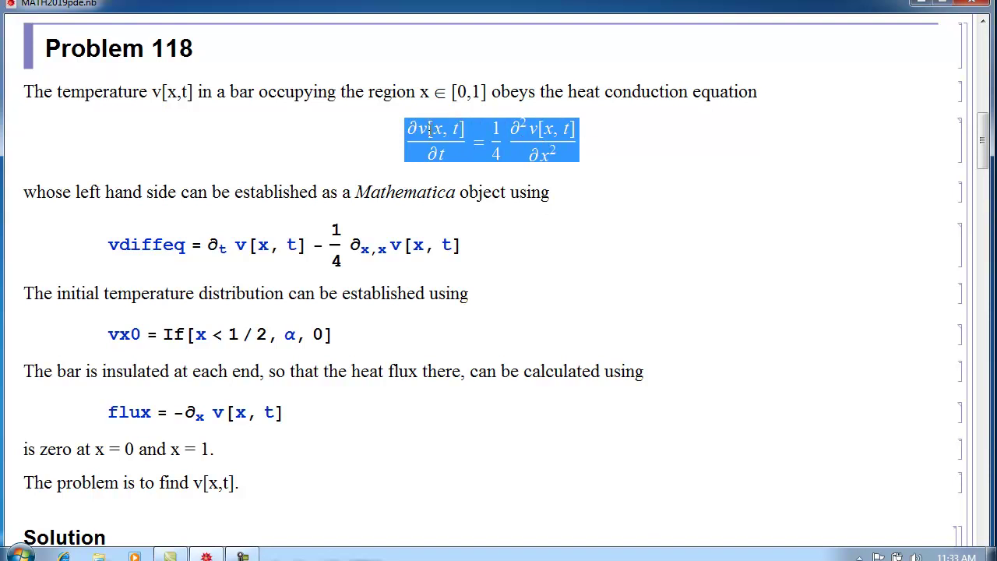
{"action": "left_click_drag", "start_coordinate": [420, 129], "coordinate": [468, 129]}
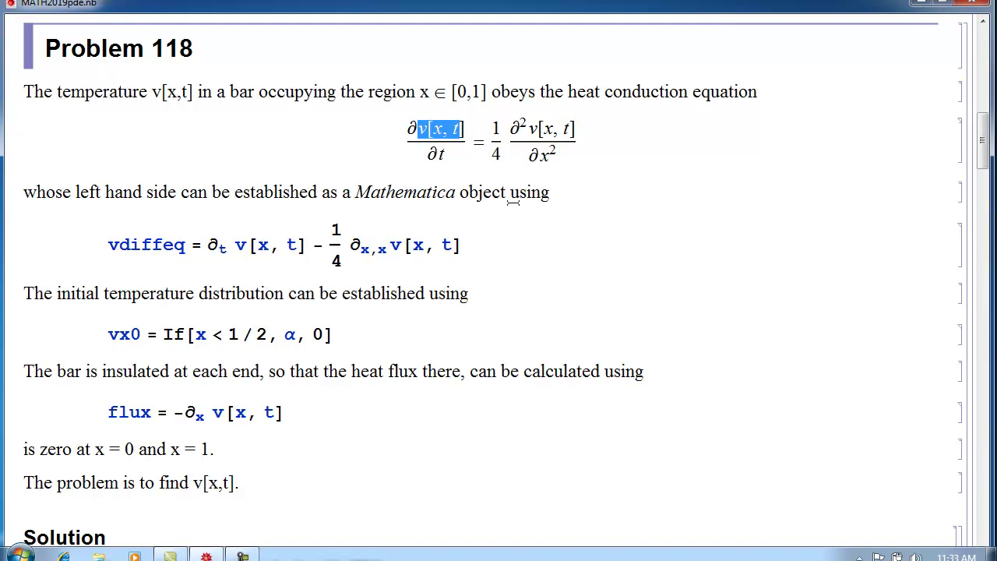
{"action": "left_click", "coordinate": [483, 244]}
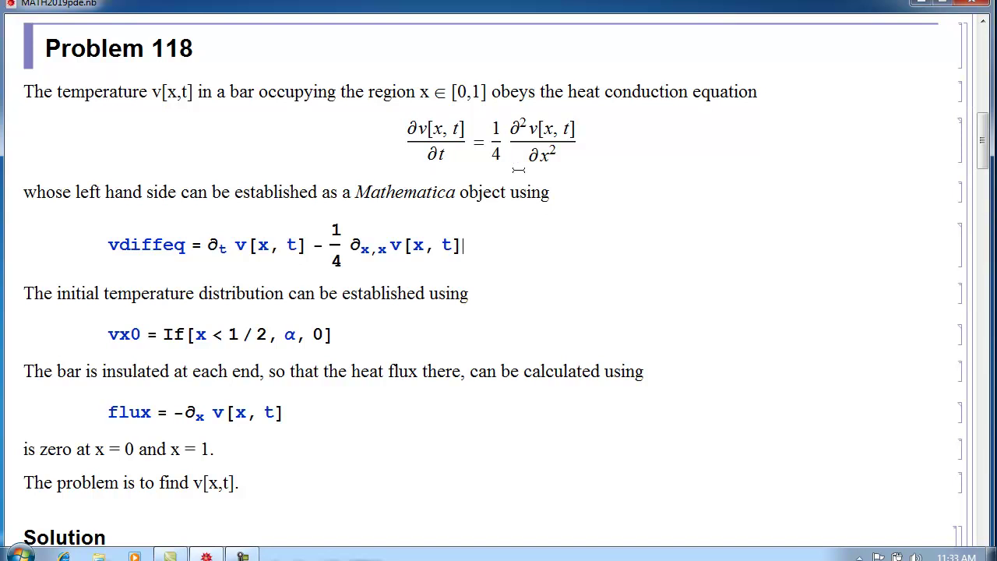
Evaluate vdiffeq, giving Out[1] = v^(0,1)[x, t] − 1/4 v^(2,0)[x, t], and highlight its derivative orders and arguments.
{"action": "key", "text": "shift+Return"}
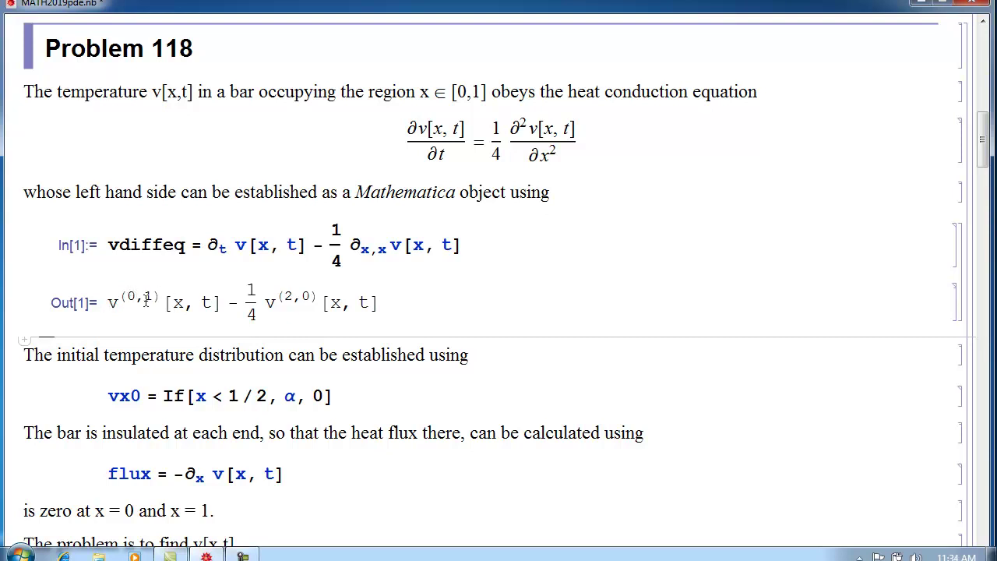
{"action": "double_click", "coordinate": [145, 296]}
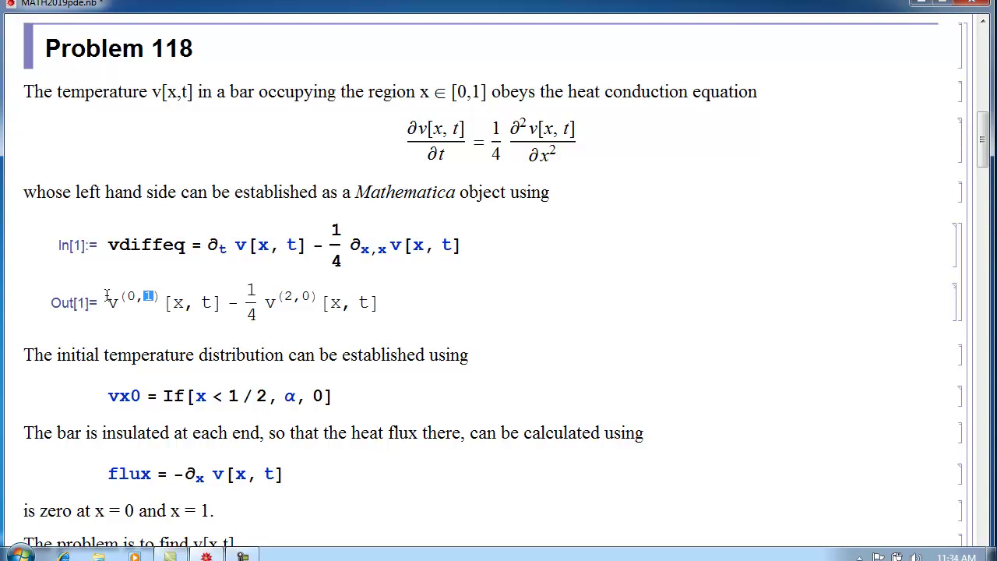
{"action": "double_click", "coordinate": [206, 302]}
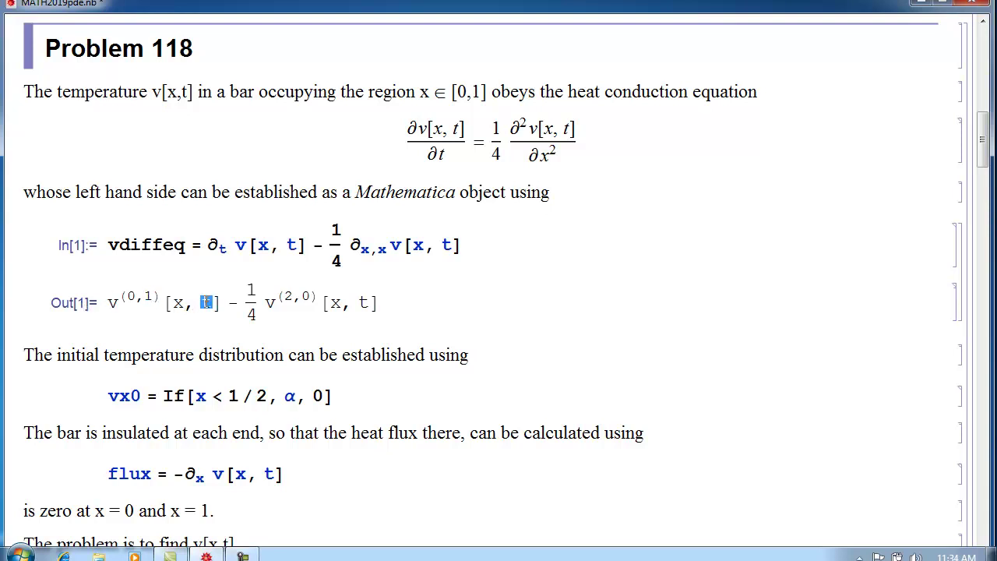
{"action": "left_click", "coordinate": [265, 302]}
{"action": "left_click_drag", "start_coordinate": [265, 302], "coordinate": [288, 299]}
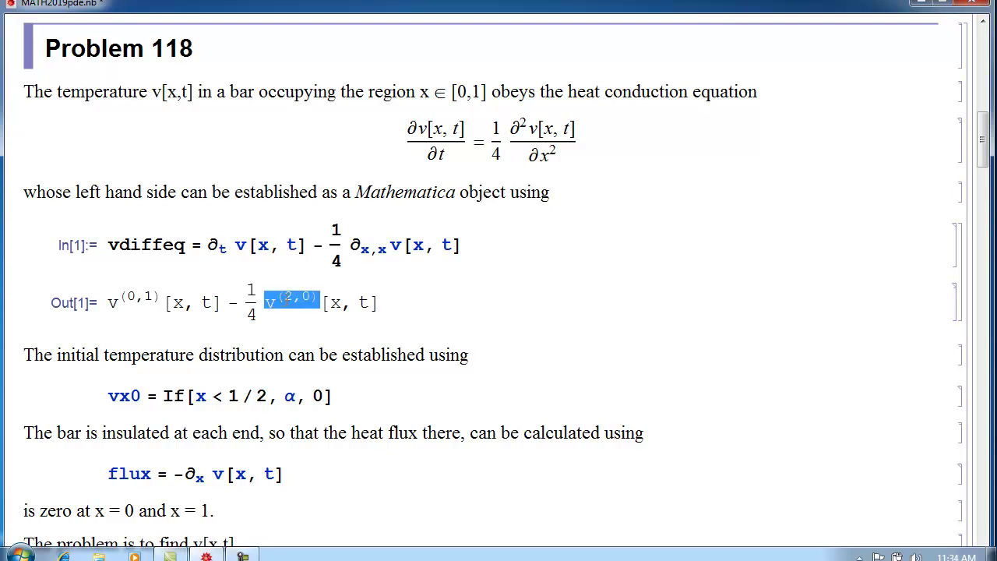
{"action": "double_click", "coordinate": [333, 303]}
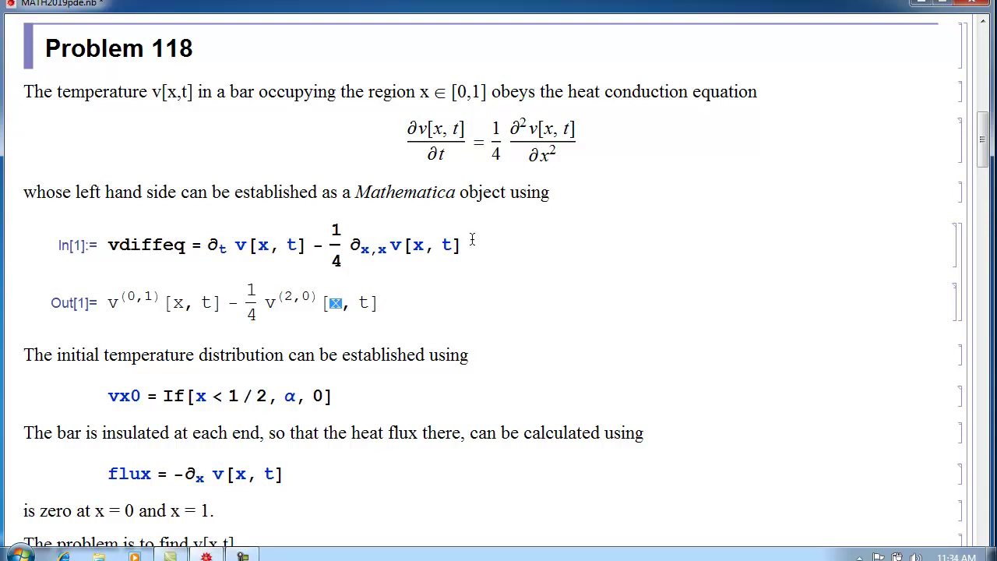
{"action": "left_click", "coordinate": [354, 394]}
{"action": "left_click_drag", "start_coordinate": [986, 136], "coordinate": [986, 160]}
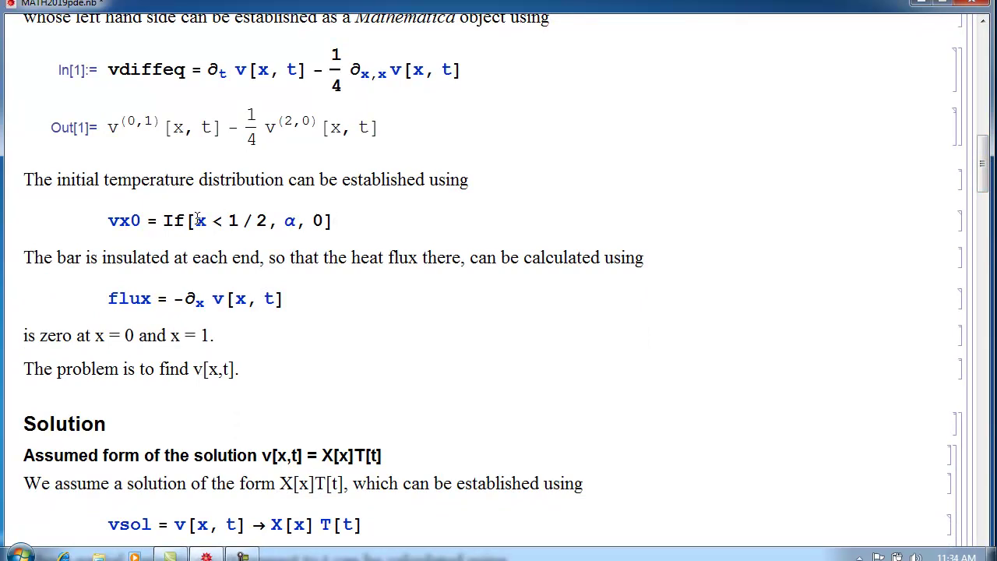
Highlight the vx0 If condition x < 1/2 and its values α and 0.
{"action": "left_click_drag", "start_coordinate": [197, 221], "coordinate": [294, 220]}
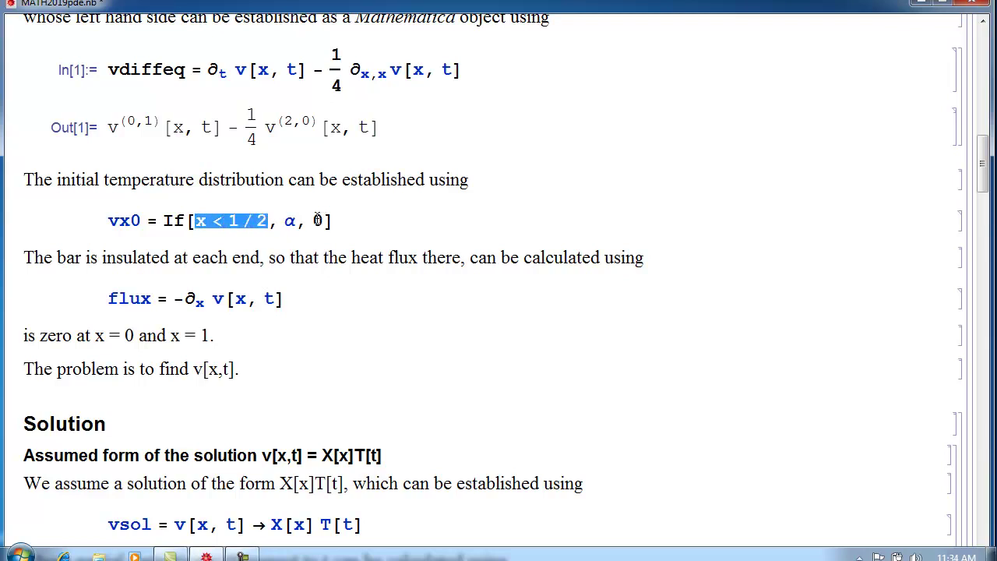
{"action": "double_click", "coordinate": [290, 220]}
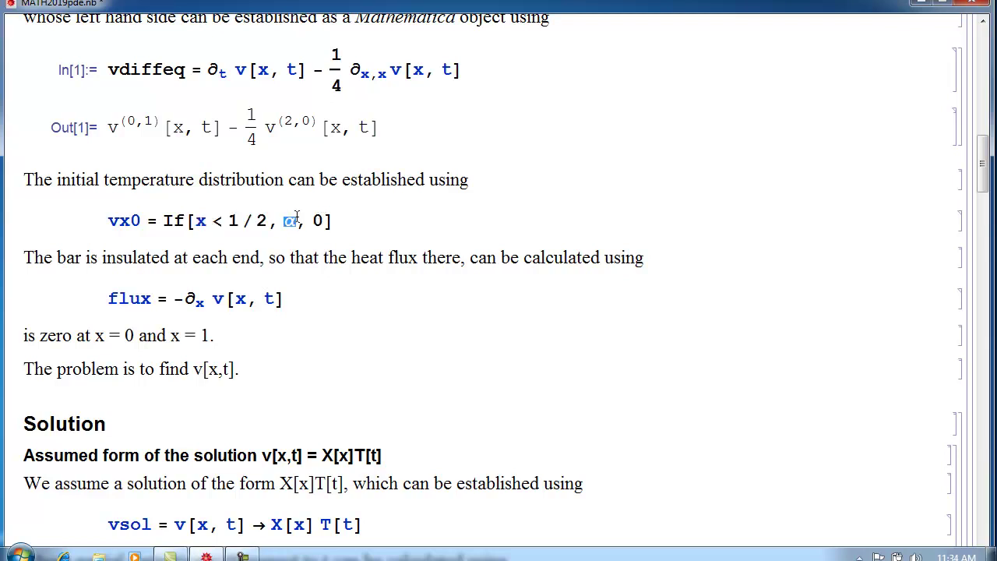
{"action": "left_click", "coordinate": [312, 217]}
{"action": "double_click", "coordinate": [320, 219]}
Evaluate the flux definition, giving Out[2] = −v^(1,0)[x, t].
{"action": "left_click_drag", "start_coordinate": [188, 298], "coordinate": [282, 299]}
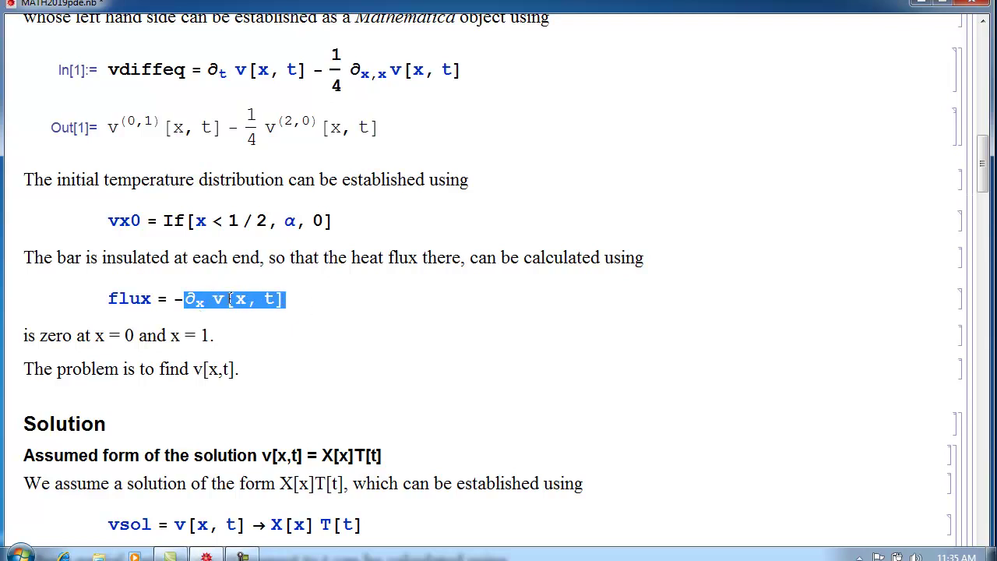
{"action": "left_click", "coordinate": [291, 292]}
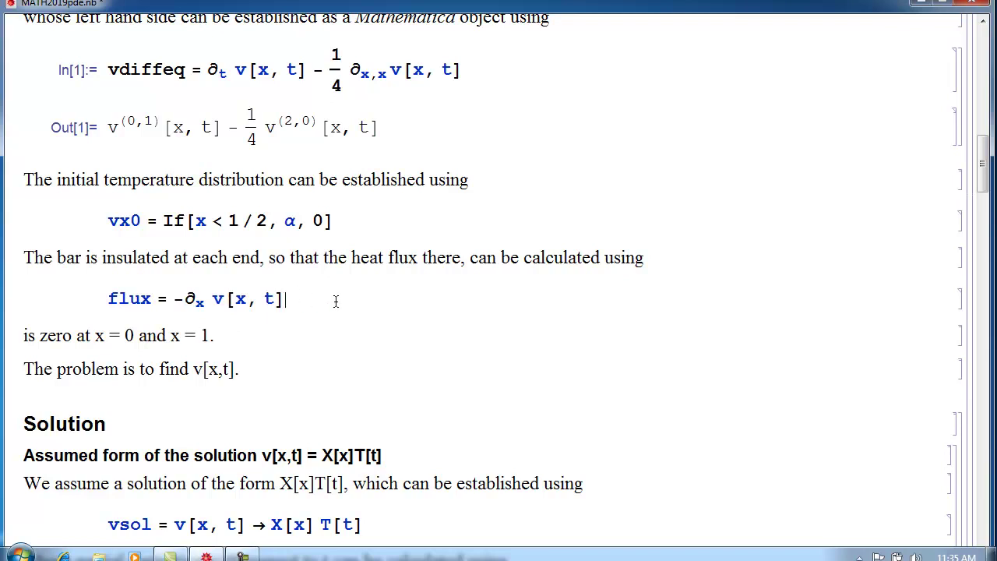
{"action": "key", "text": "shift+Return"}
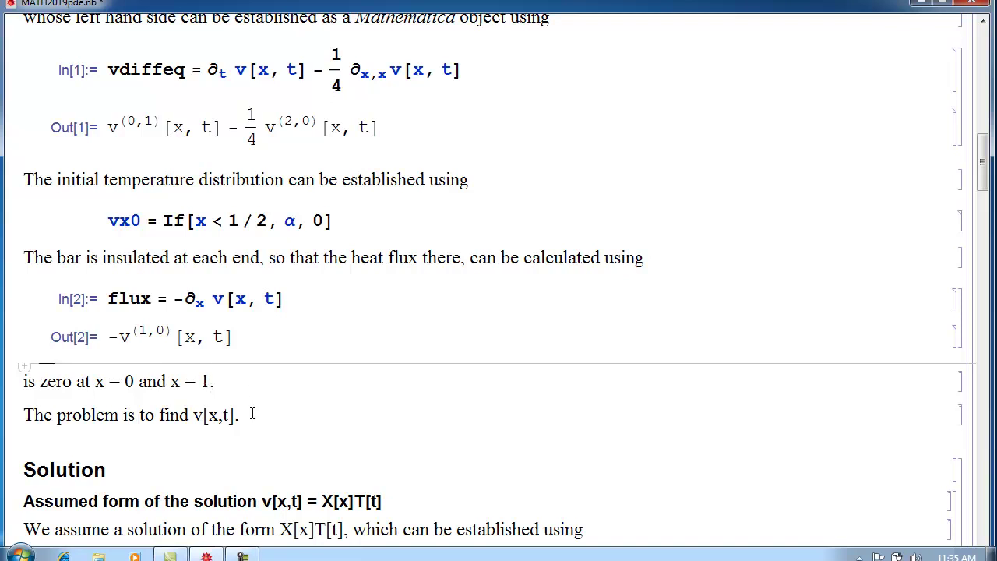
Evaluate vsol, giving v[x, t] → T[t] X[x].
{"action": "left_click_drag", "start_coordinate": [983, 155], "coordinate": [983, 222]}
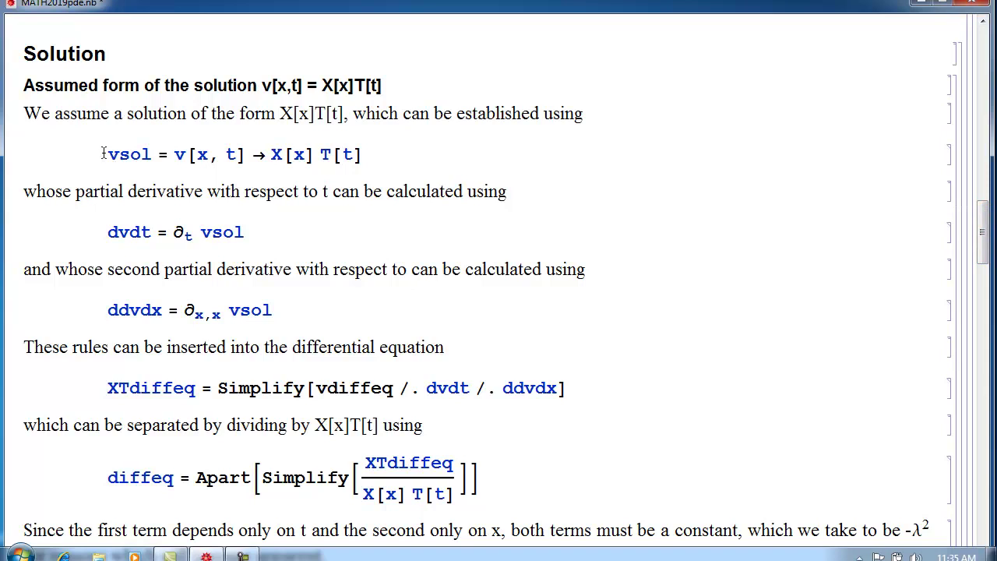
{"action": "left_click_drag", "start_coordinate": [107, 154], "coordinate": [363, 153]}
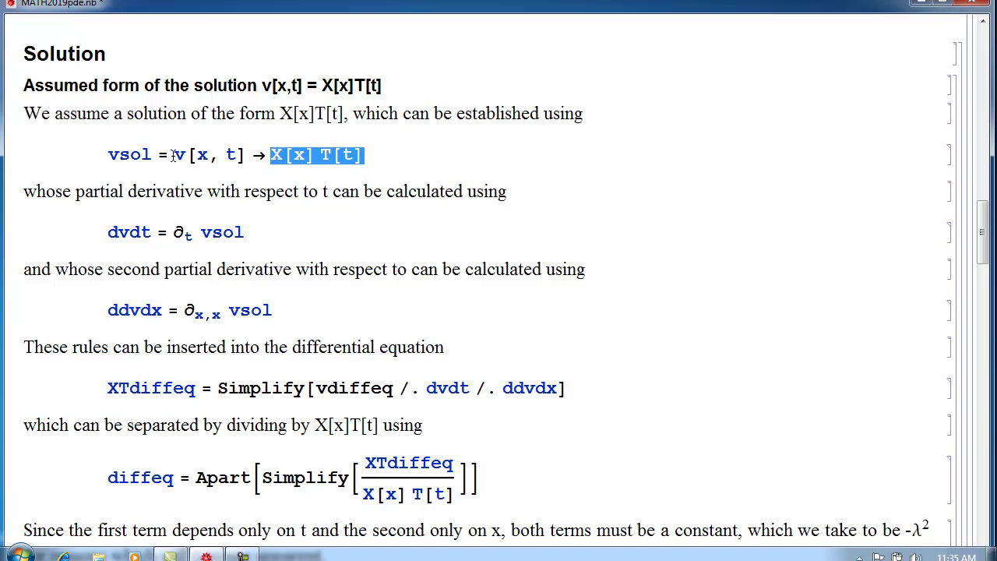
{"action": "left_click", "coordinate": [251, 233]}
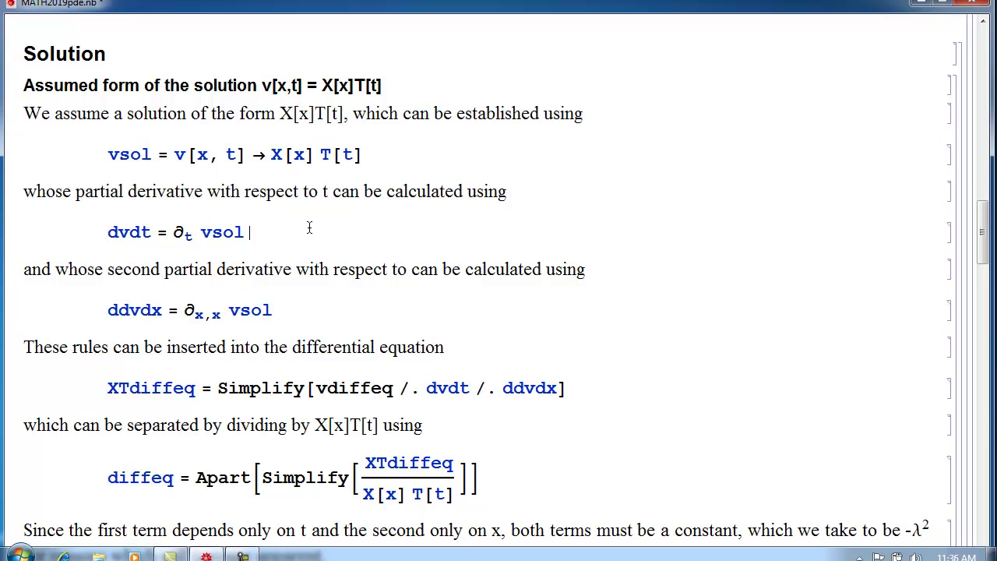
{"action": "left_click", "coordinate": [368, 153]}
{"action": "key", "text": "shift+Return"}
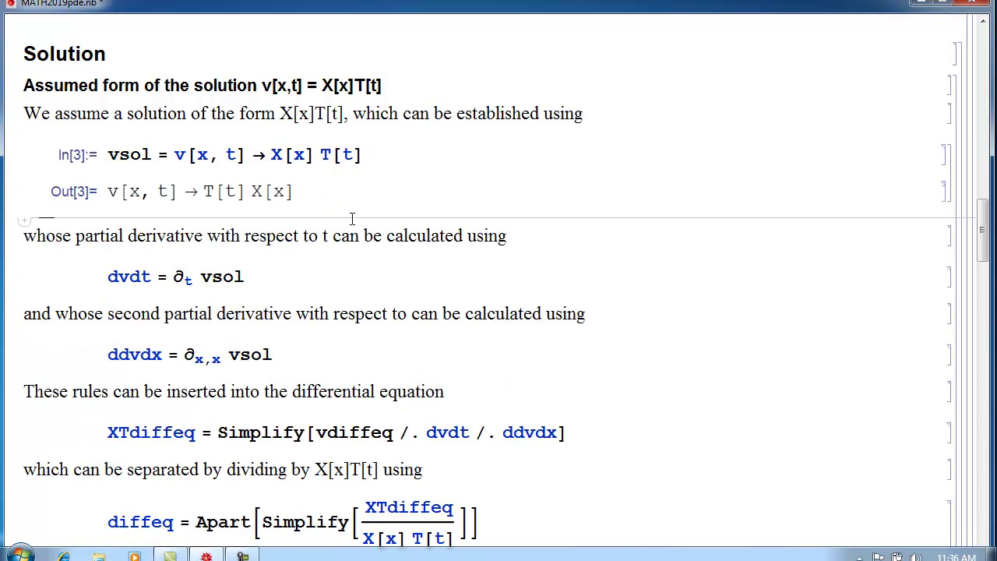
Evaluate dvdt and ddvdx, giving X[x] T′[t] and T[t] X″[x].
{"action": "left_click", "coordinate": [277, 278]}
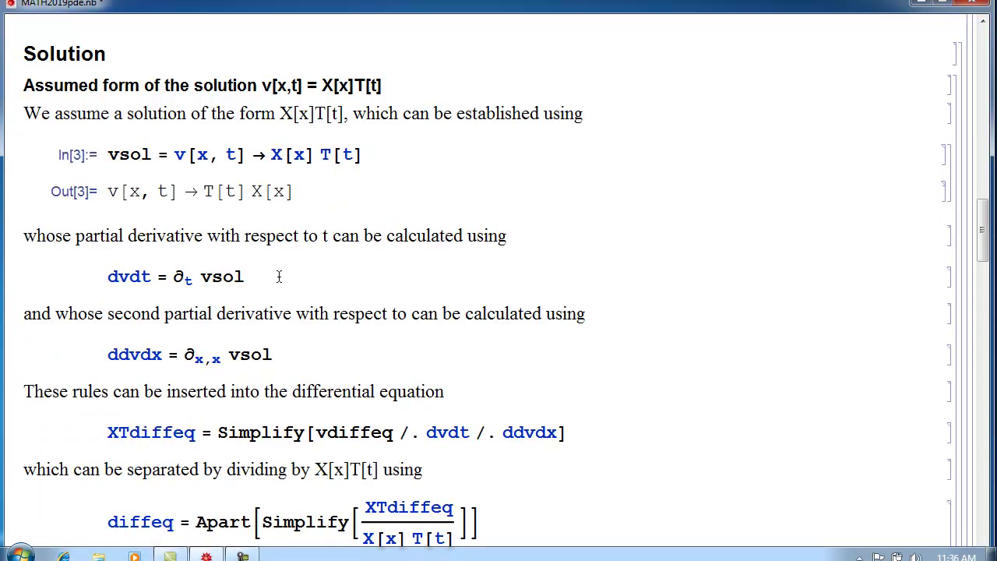
{"action": "key", "text": "shift+Return"}
{"action": "left_click", "coordinate": [275, 402]}
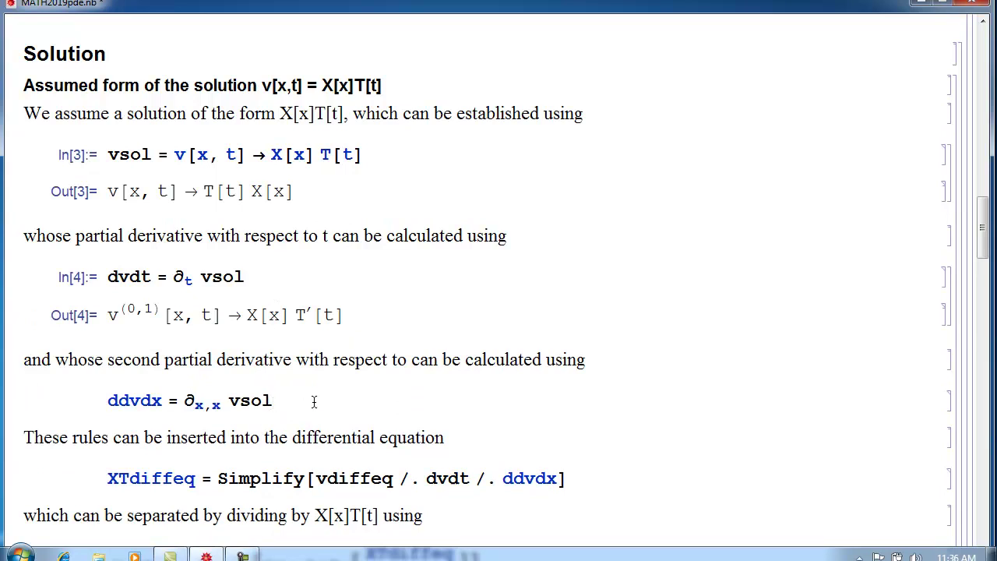
{"action": "key", "text": "shift+Return"}
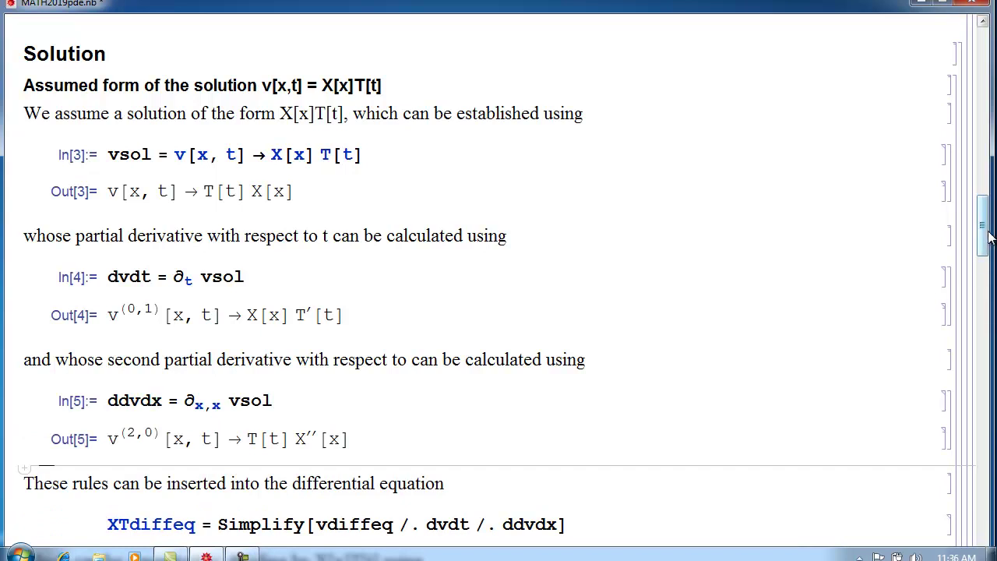
Evaluate XTdiffeq to get X[x] T′[t] − 1/4 T[t] X″[x], then highlight X[x] and T[t].
{"action": "left_click_drag", "start_coordinate": [985, 229], "coordinate": [985, 263]}
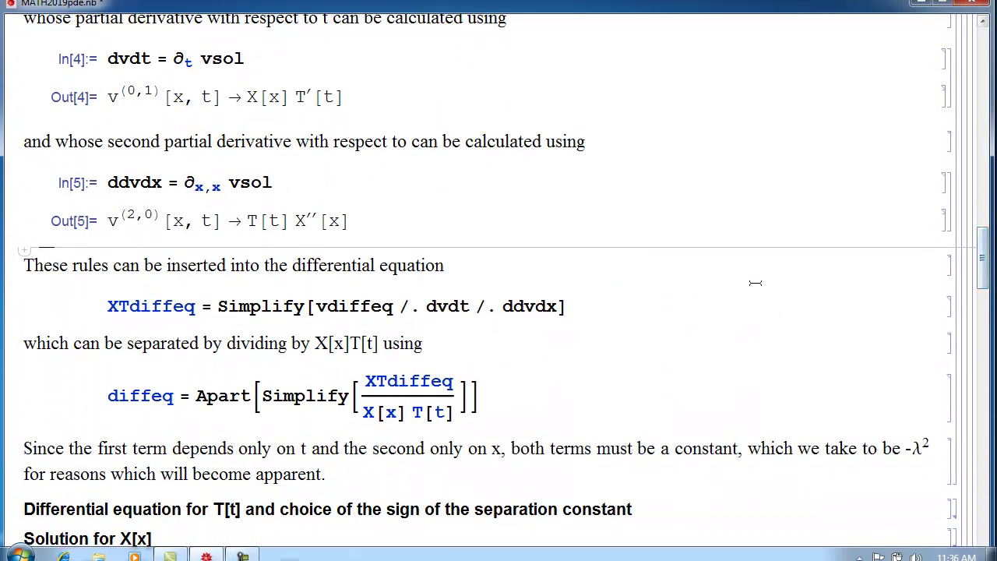
{"action": "left_click", "coordinate": [571, 300]}
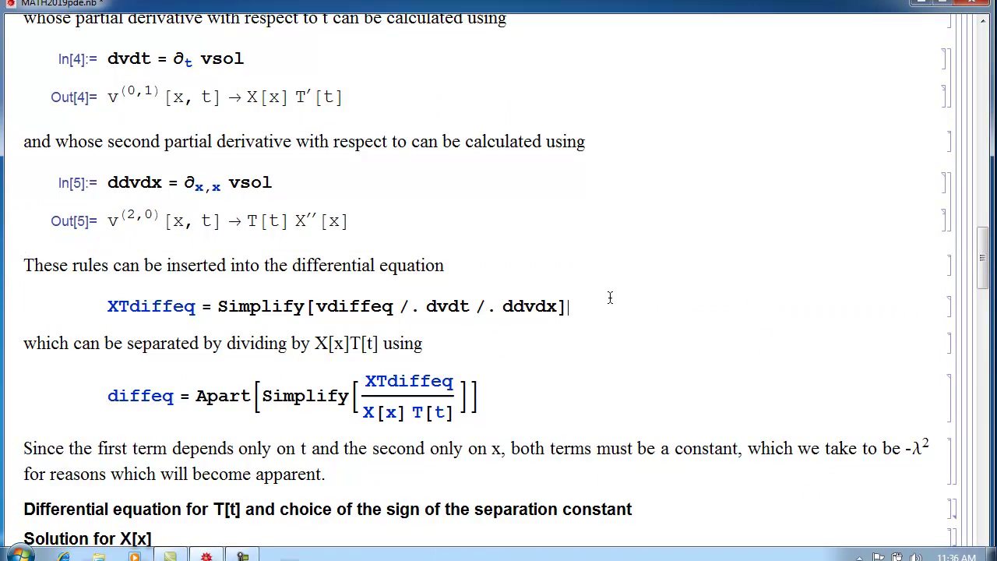
{"action": "key", "text": "shift+Return"}
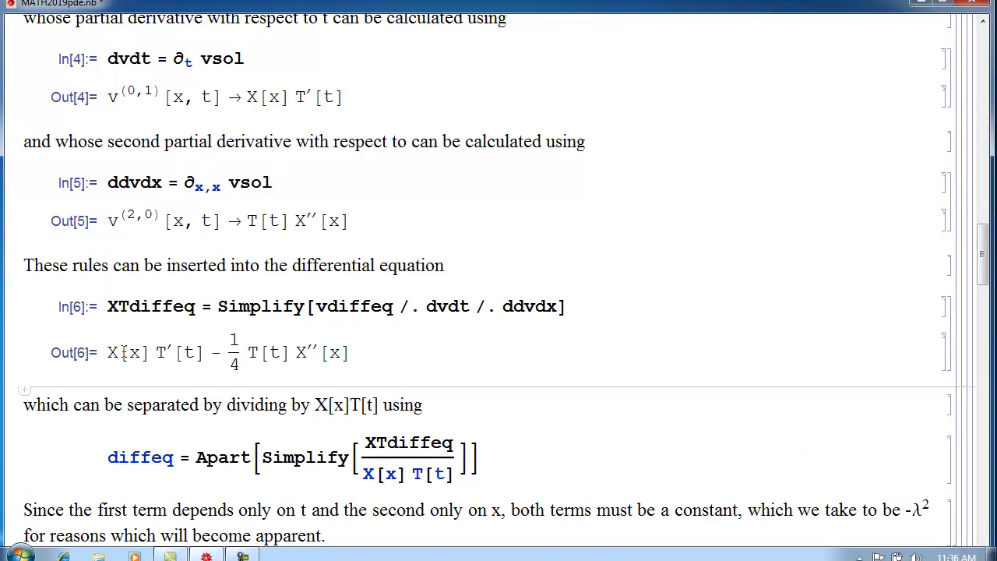
{"action": "left_click_drag", "start_coordinate": [113, 352], "coordinate": [149, 348]}
{"action": "left_click_drag", "start_coordinate": [248, 352], "coordinate": [290, 353]}
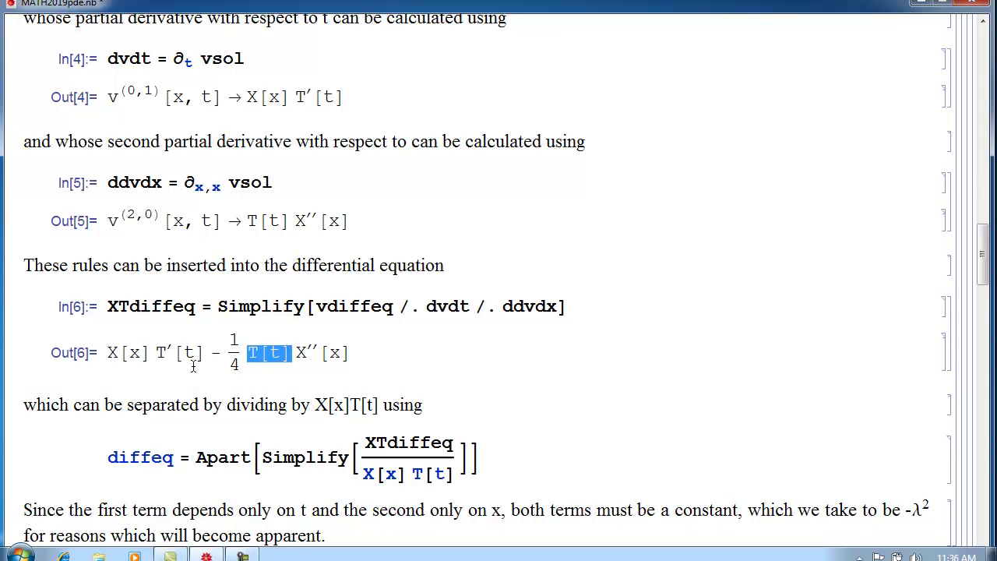